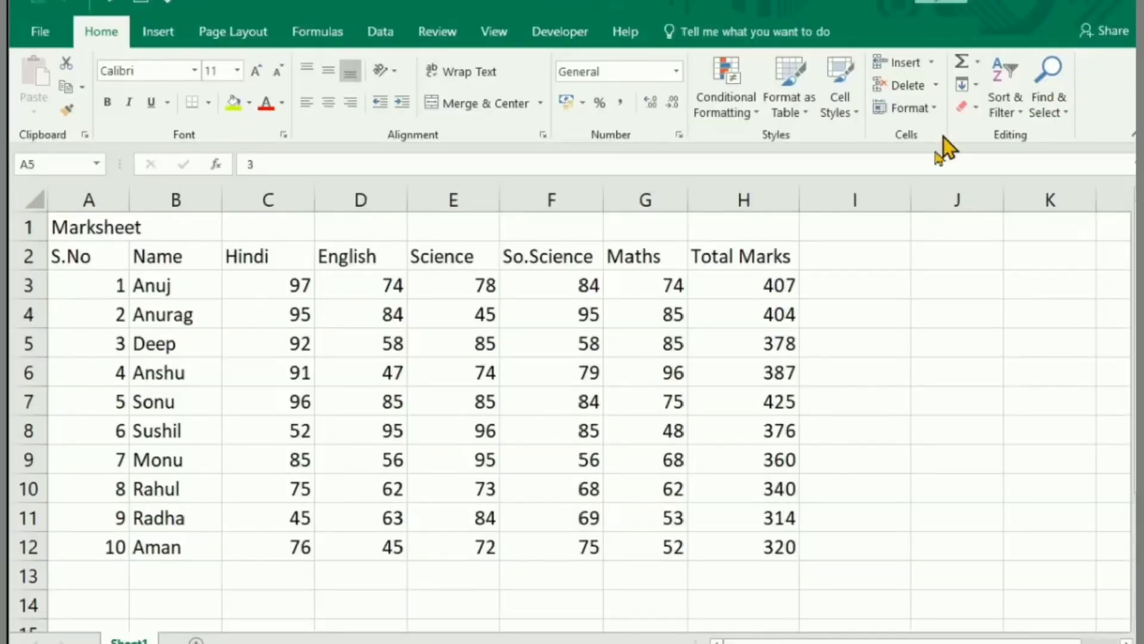
Step: Inspect the Total Marks formulas and values in column H
{"action": "left_click", "coordinate": [791, 323]}
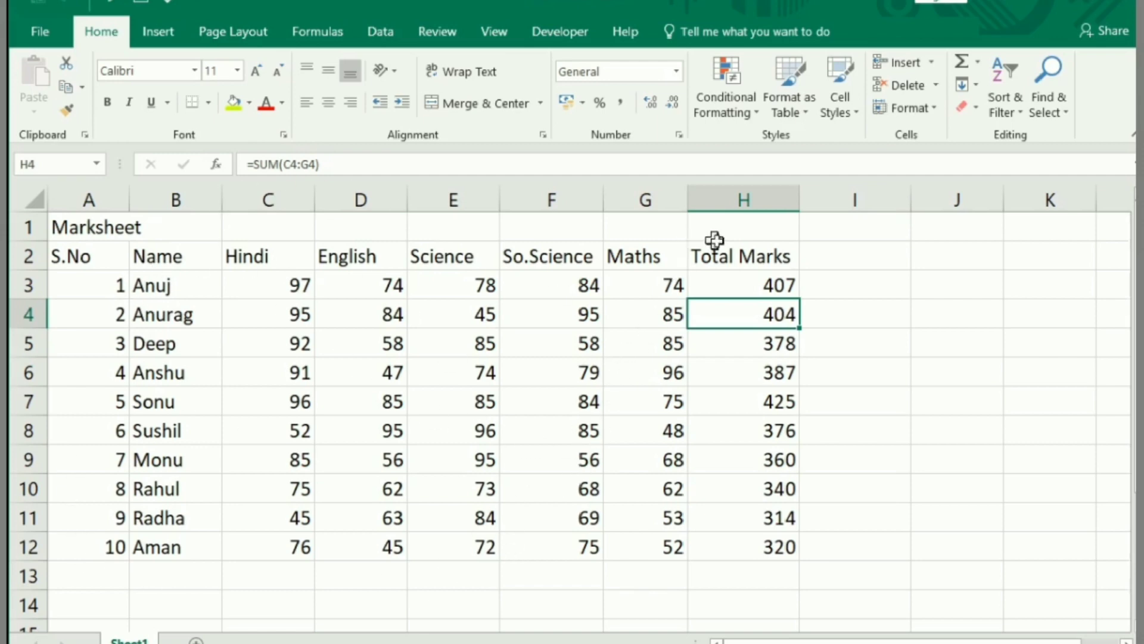
{"action": "left_click_drag", "start_coordinate": [728, 255], "coordinate": [730, 556]}
{"action": "left_click", "coordinate": [892, 444]}
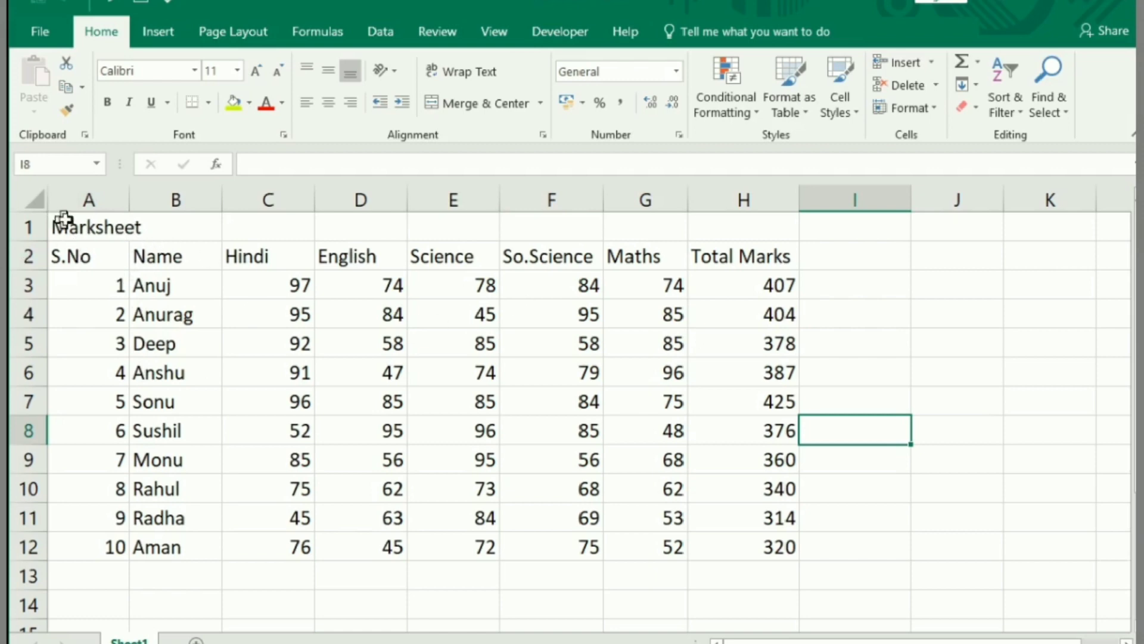
Step: Merge A1:H1 so the Marksheet title sits centred above the table
{"action": "left_click_drag", "start_coordinate": [63, 219], "coordinate": [746, 227]}
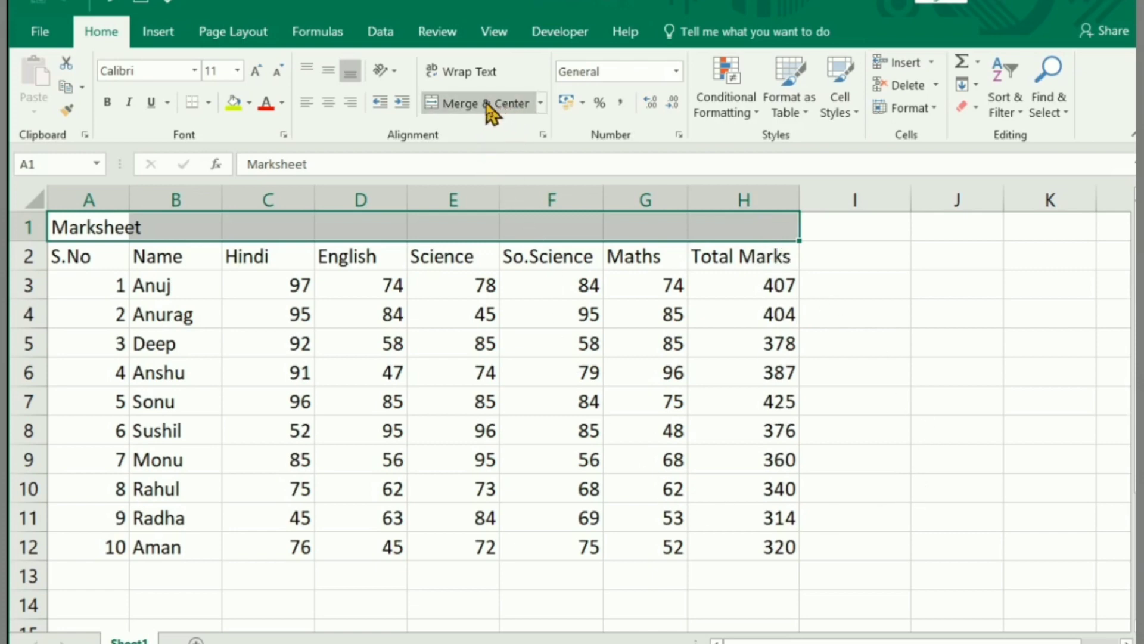
{"action": "left_click", "coordinate": [490, 111]}
{"action": "left_click", "coordinate": [959, 374]}
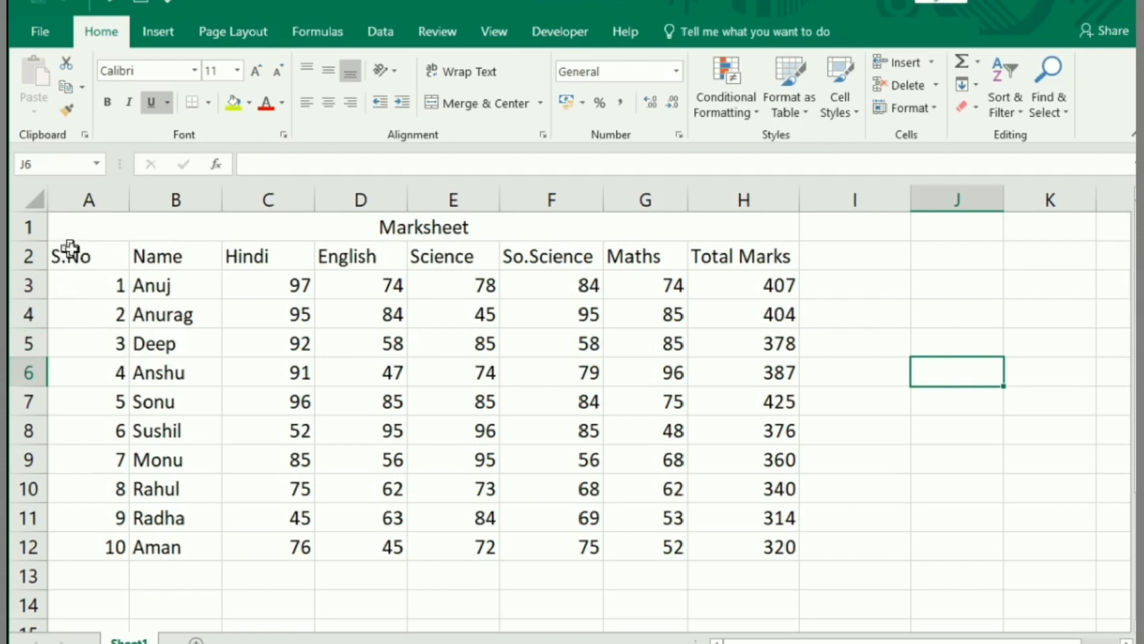
Step: Centre the table A2:H12 both horizontally and vertically in its cells
{"action": "mouse_move", "coordinate": [70, 247]}
{"action": "left_mouse_down"}
{"action": "mouse_move", "coordinate": [768, 566]}
{"action": "mouse_move", "coordinate": [769, 547]}
{"action": "left_mouse_up"}
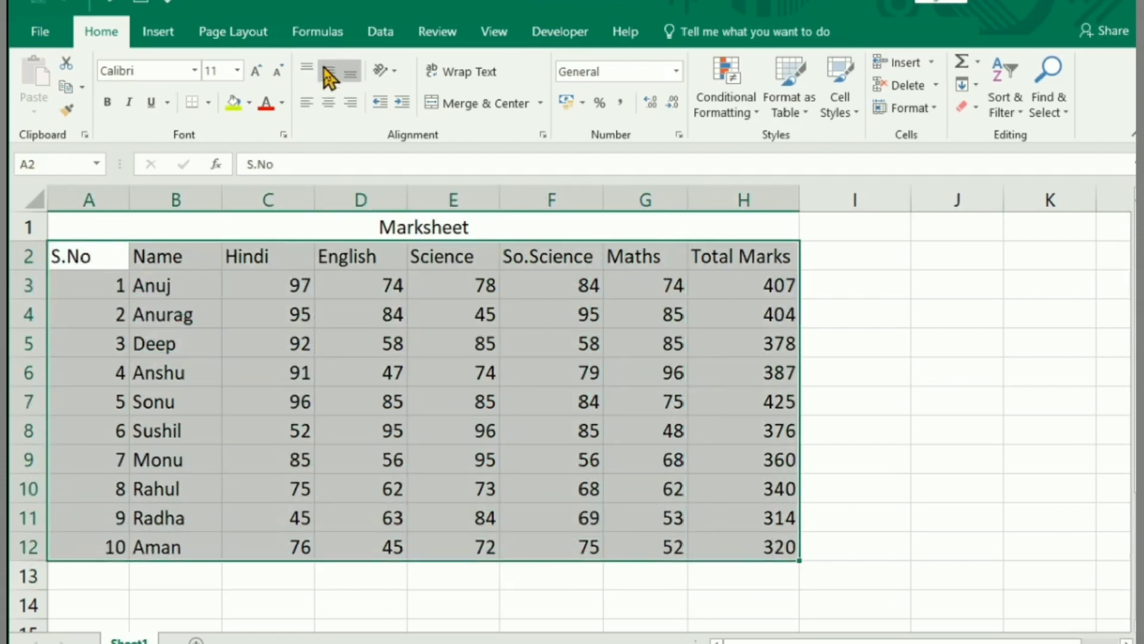
{"action": "left_click", "coordinate": [330, 103]}
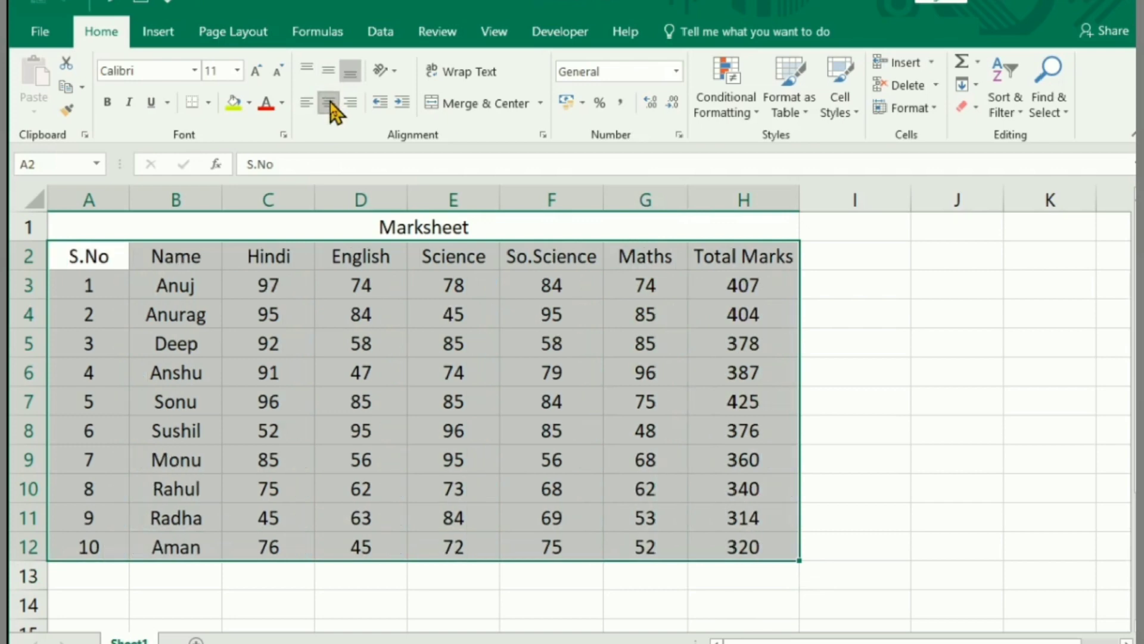
{"action": "left_click", "coordinate": [328, 70]}
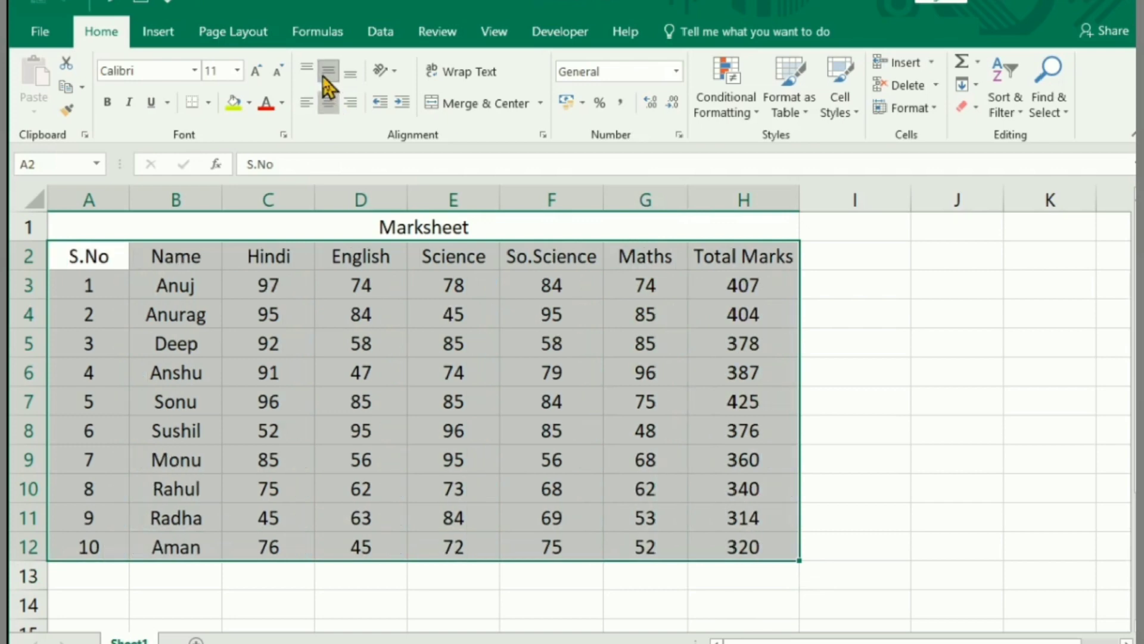
Step: Select the whole marksheet A1:H12, including the title
{"action": "left_click", "coordinate": [862, 362]}
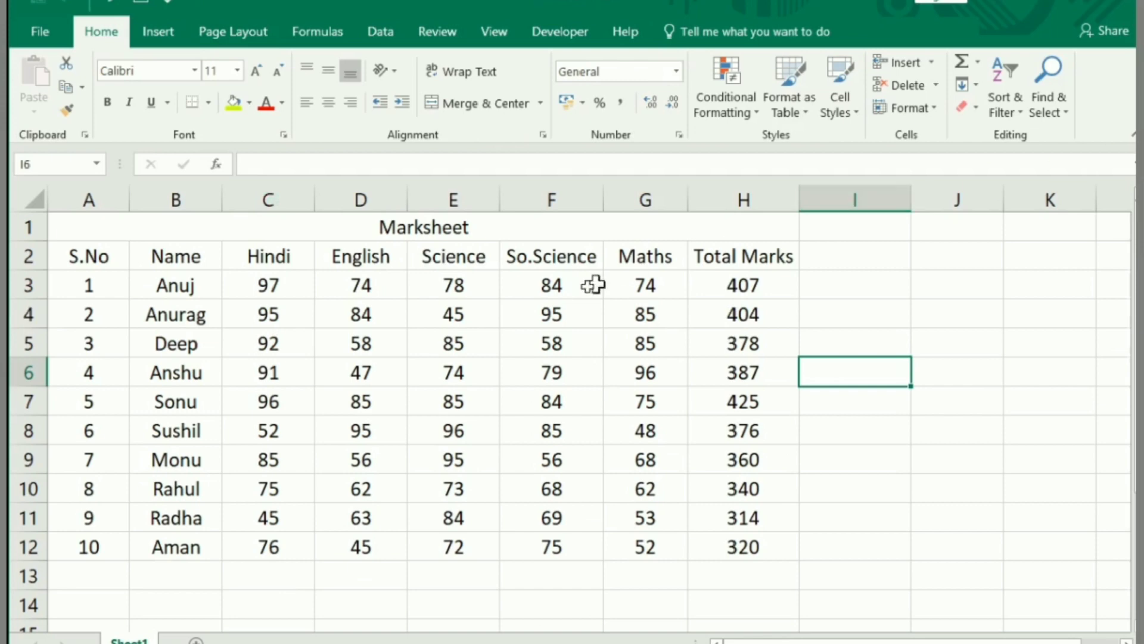
{"action": "left_click", "coordinate": [888, 464]}
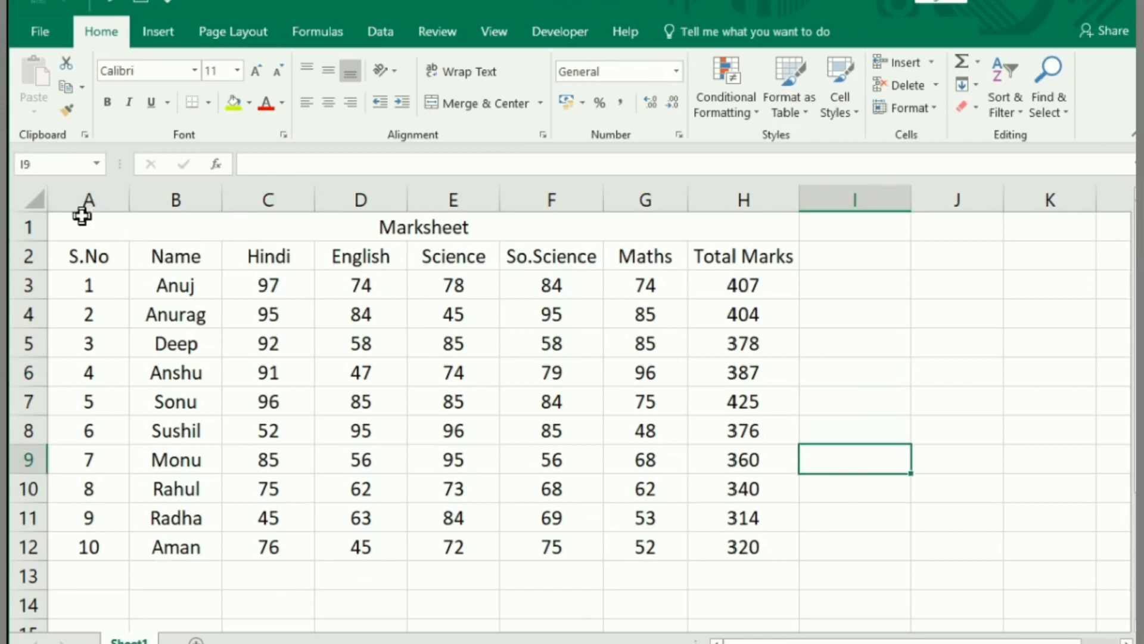
{"action": "left_click_drag", "start_coordinate": [82, 216], "coordinate": [541, 553]}
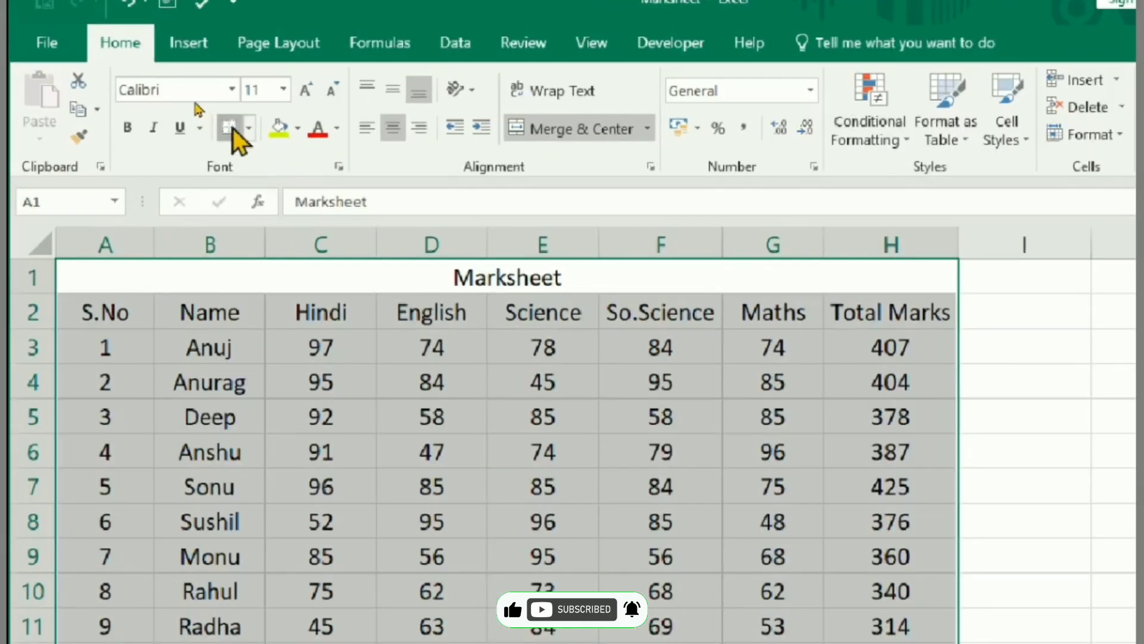
Step: Add a bottom border under row 12, then close Format Cells without changes
{"action": "left_click", "coordinate": [247, 127]}
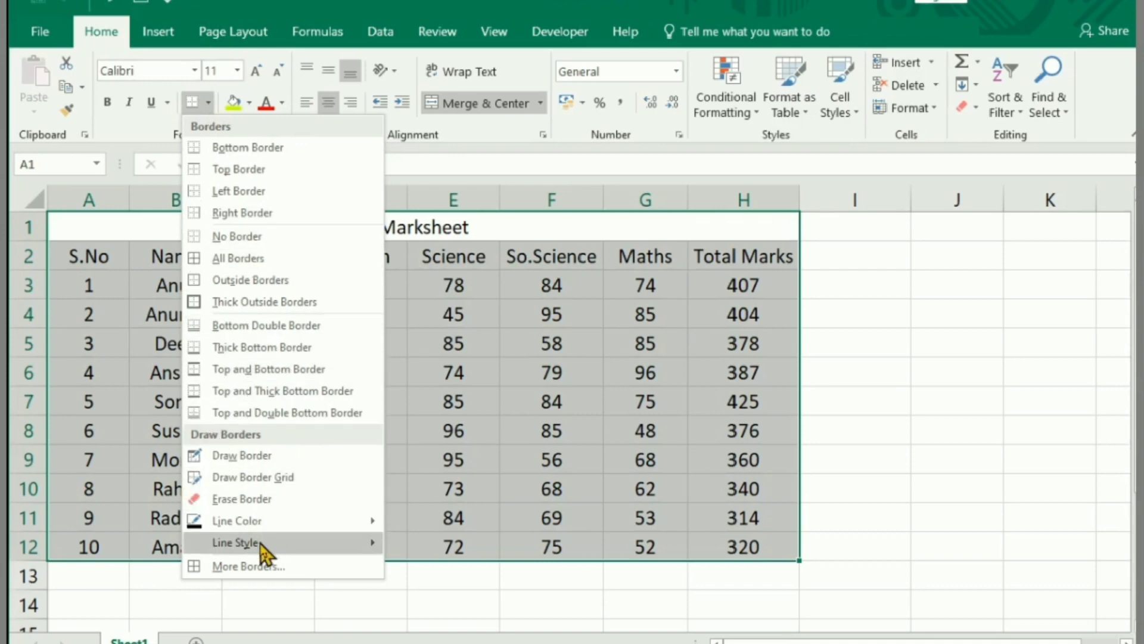
{"action": "mouse_move", "coordinate": [235, 542]}
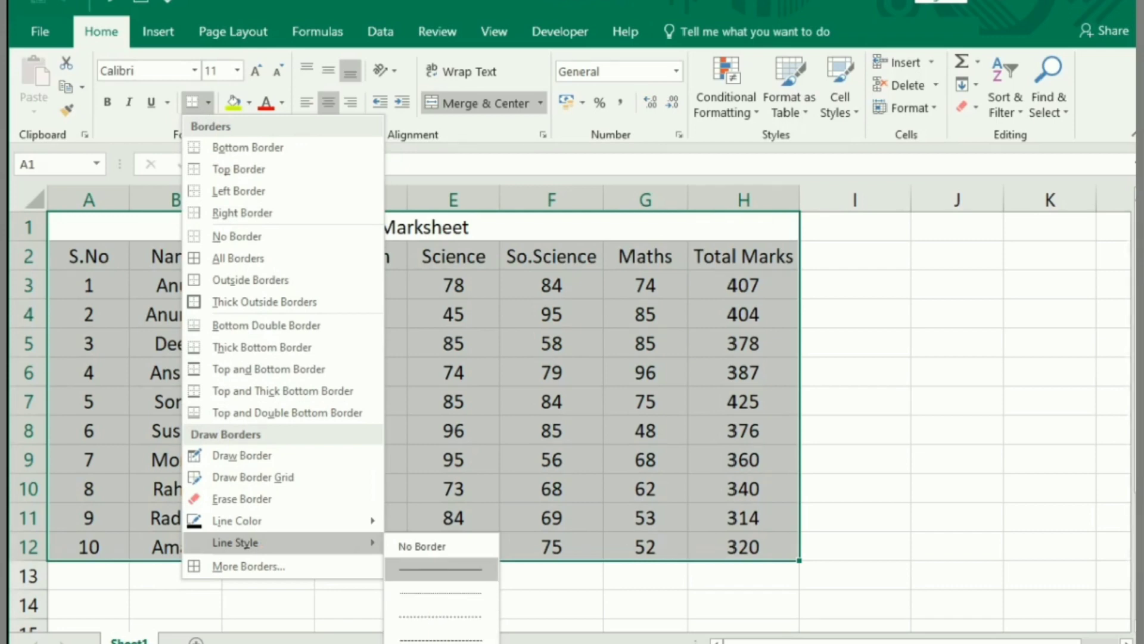
{"action": "key", "text": "Escape"}
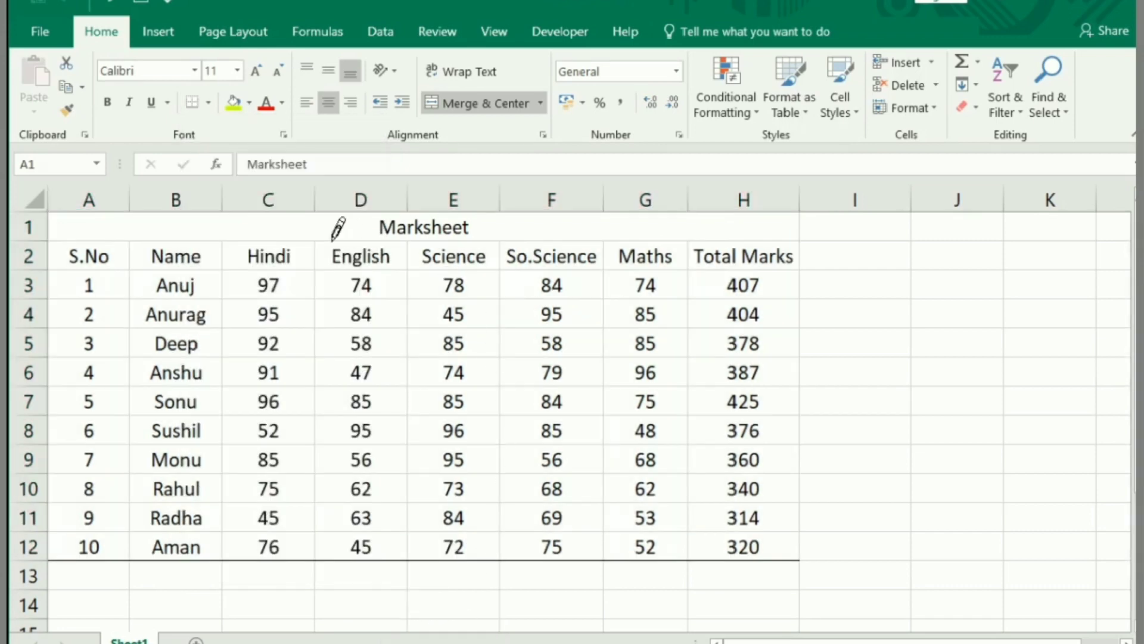
{"action": "key", "text": "ctrl+a"}
{"action": "key", "text": "ctrl+1"}
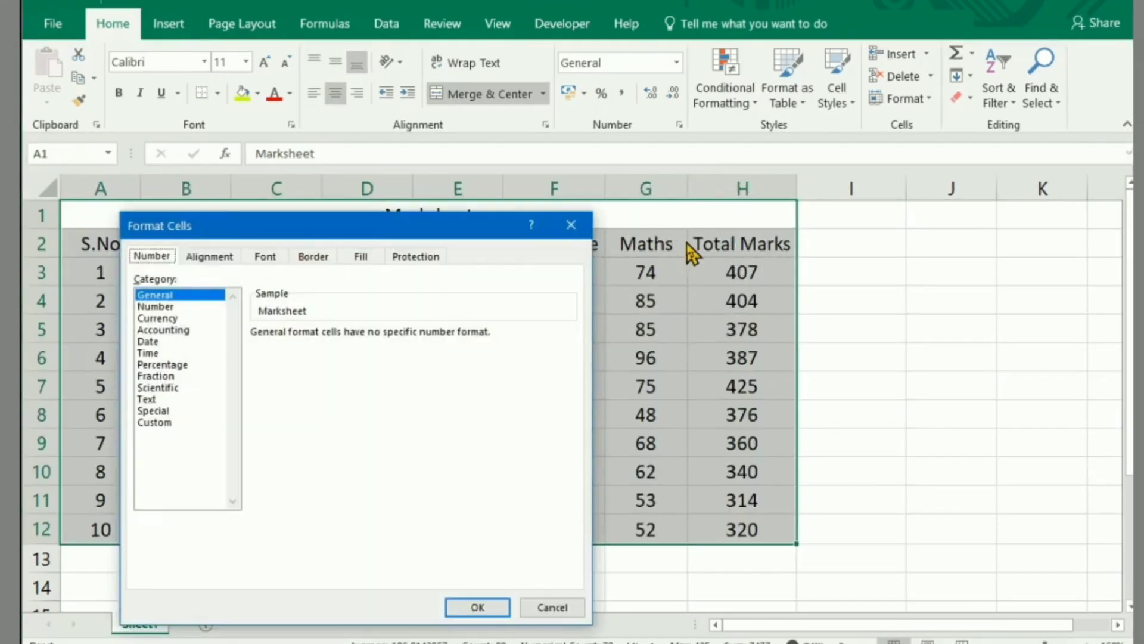
{"action": "left_click", "coordinate": [572, 226]}
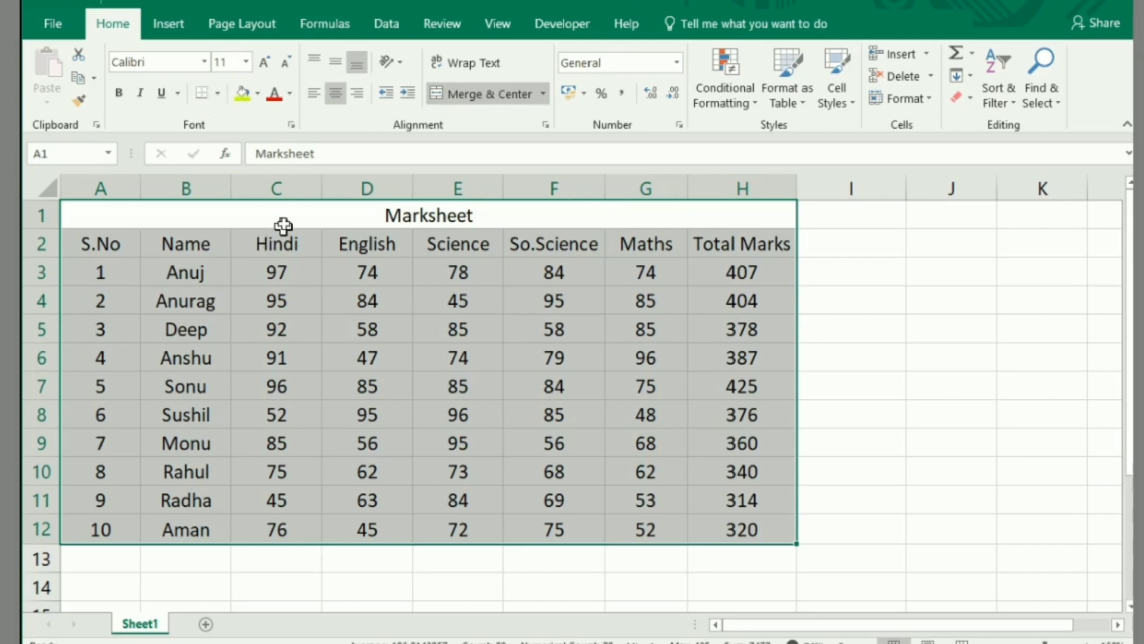
Step: Apply All Borders to every cell of the marksheet A1:H12
{"action": "left_click", "coordinate": [861, 301]}
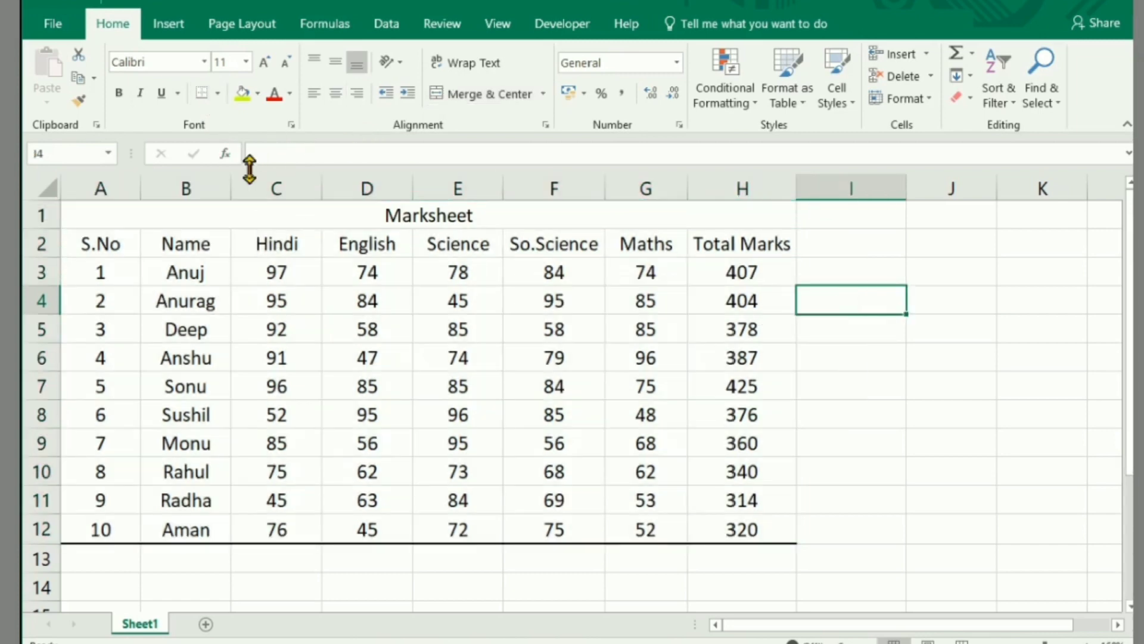
{"action": "left_click", "coordinate": [218, 93]}
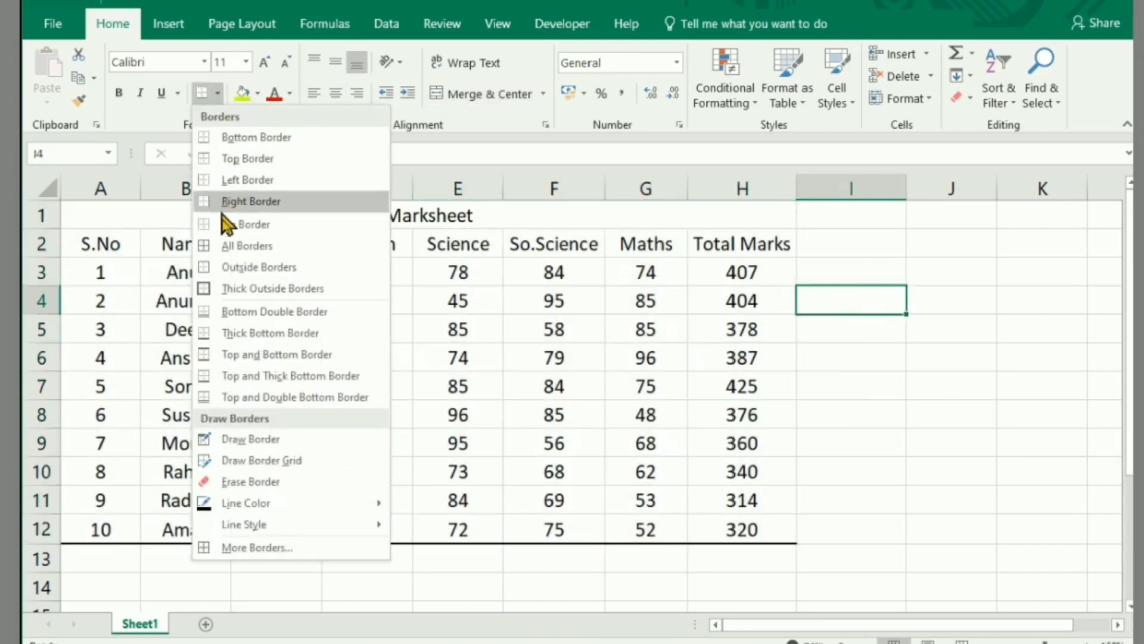
{"action": "left_click", "coordinate": [235, 248]}
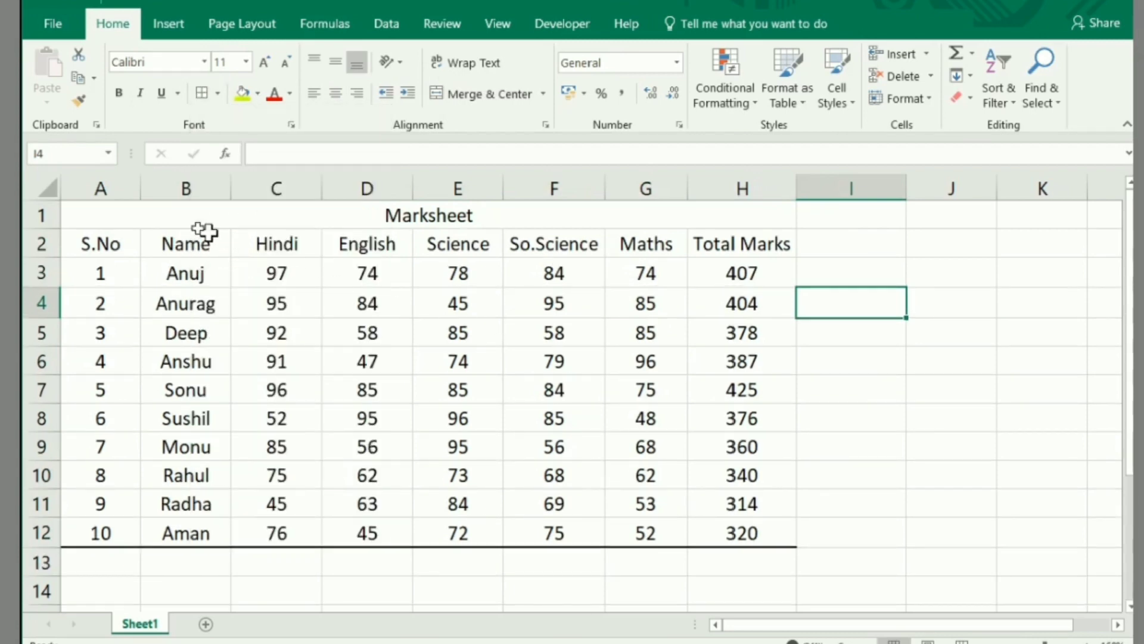
{"action": "left_click_drag", "start_coordinate": [208, 216], "coordinate": [584, 534]}
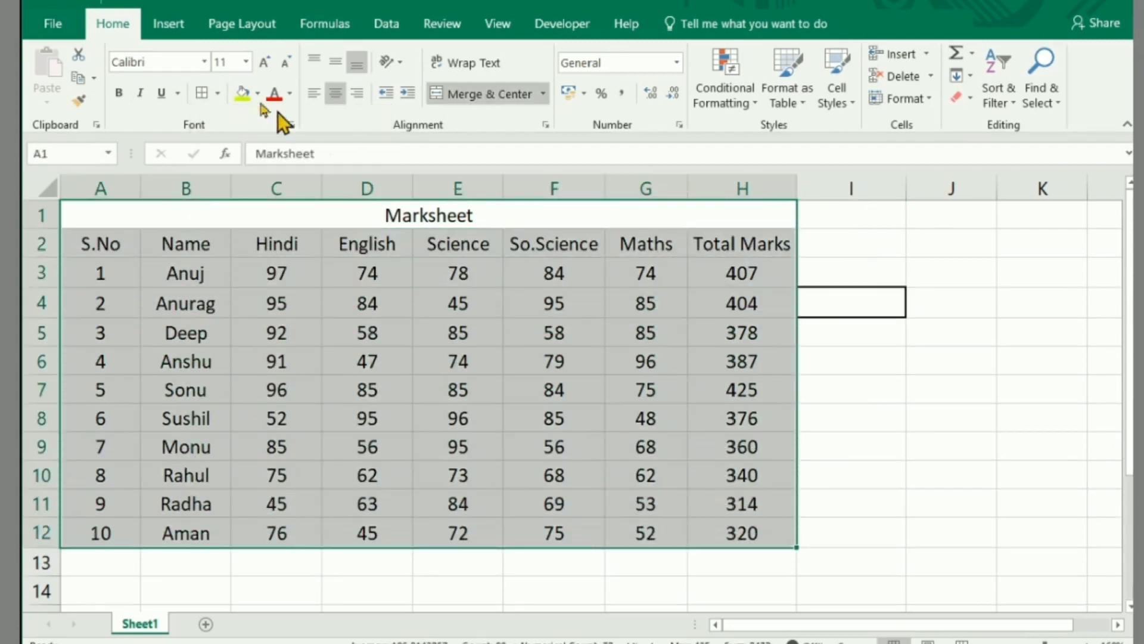
{"action": "left_click", "coordinate": [201, 93]}
{"action": "left_click", "coordinate": [1007, 367]}
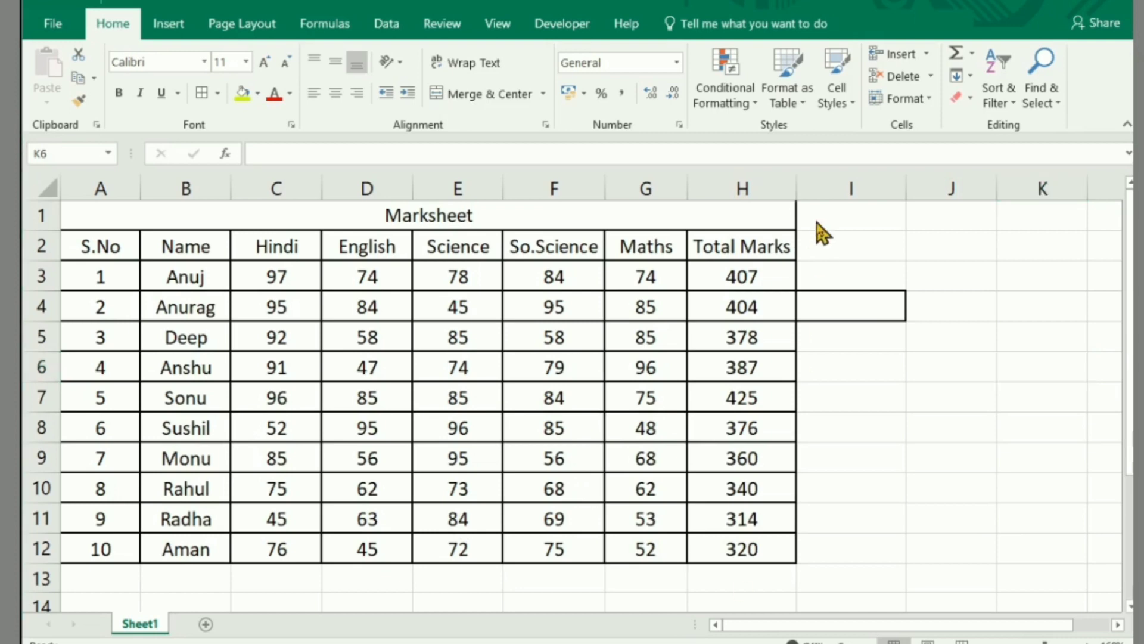
Step: Clear All from cells I2:J5 to remove the stray border
{"action": "left_click_drag", "start_coordinate": [932, 254], "coordinate": [876, 345]}
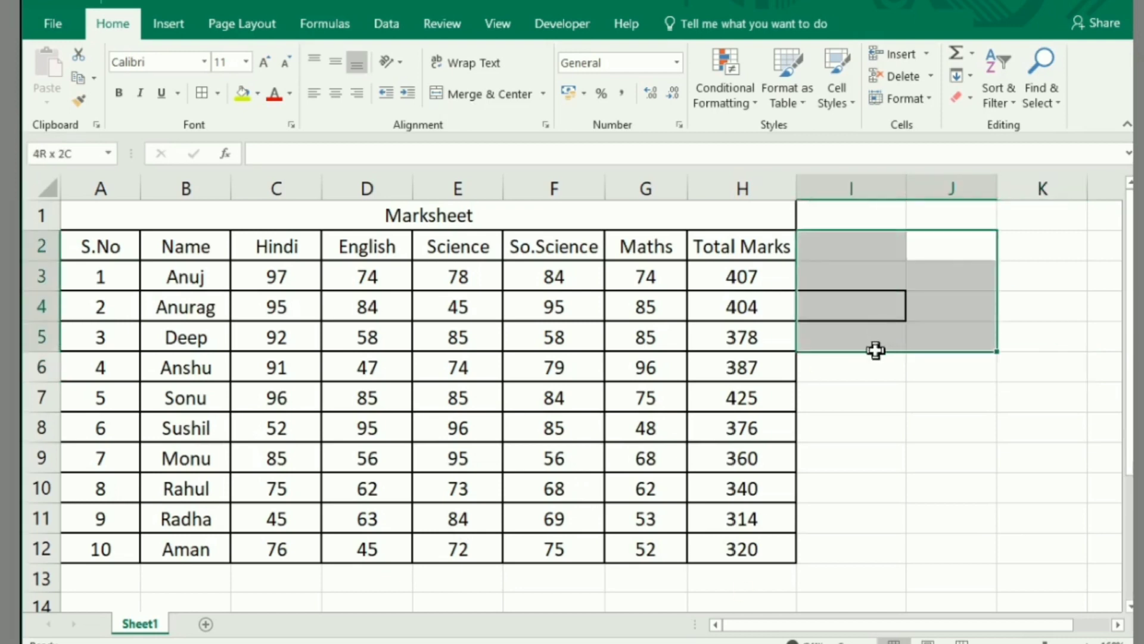
{"action": "left_click", "coordinate": [967, 98]}
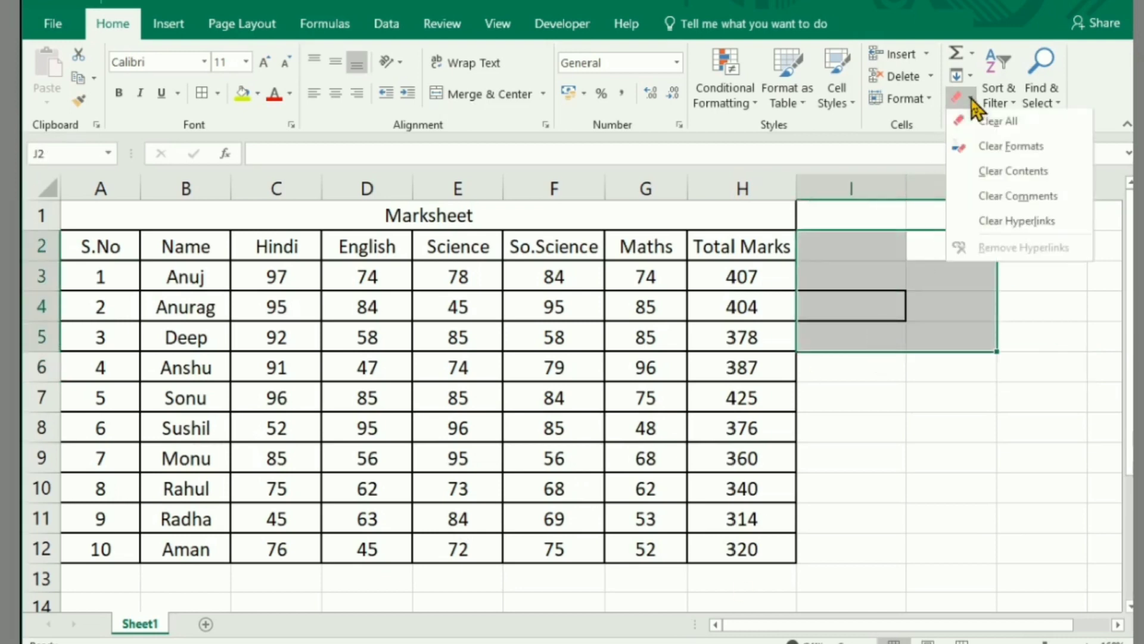
{"action": "left_click", "coordinate": [973, 120]}
{"action": "left_click", "coordinate": [890, 477]}
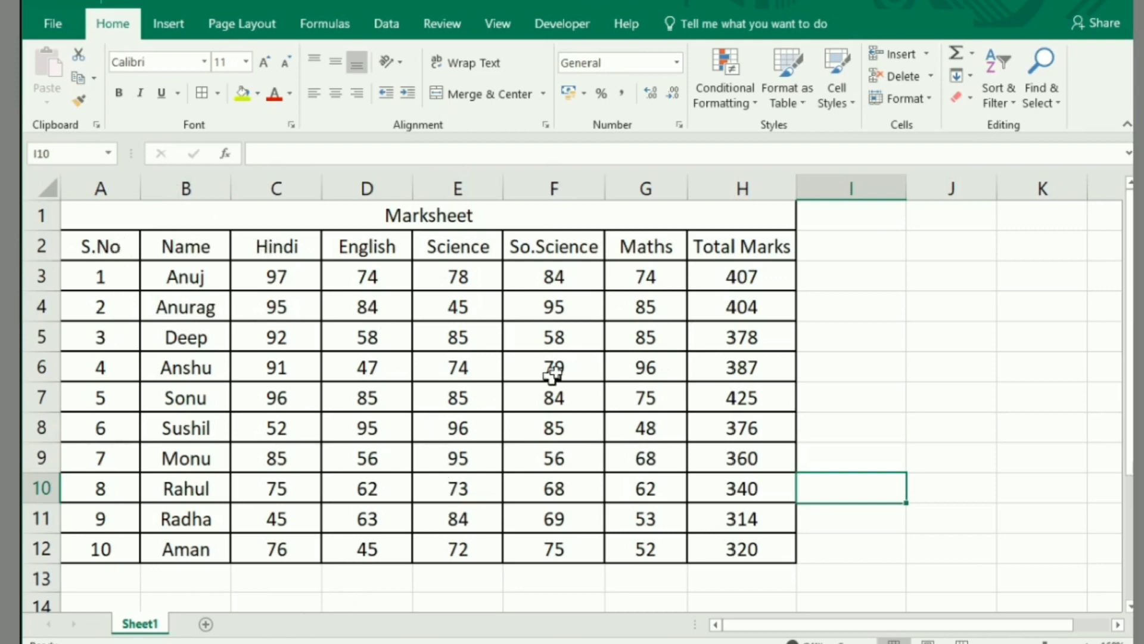
Step: Fill the merged title A1 lime and the header row A2:H2 light blue
{"action": "left_click", "coordinate": [255, 218]}
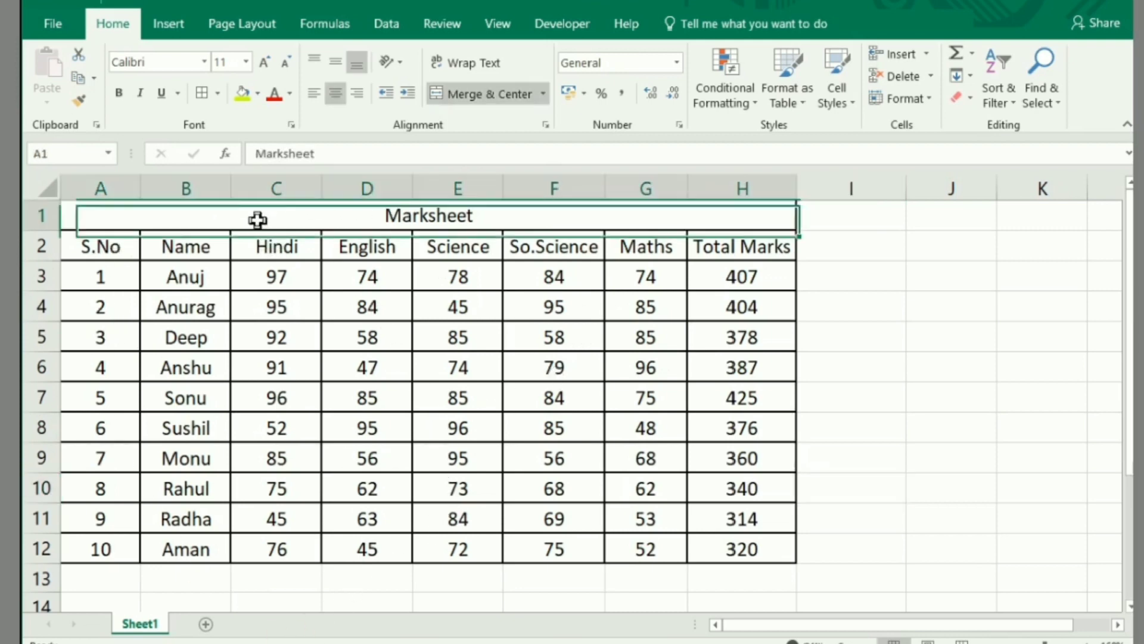
{"action": "left_click", "coordinate": [243, 93]}
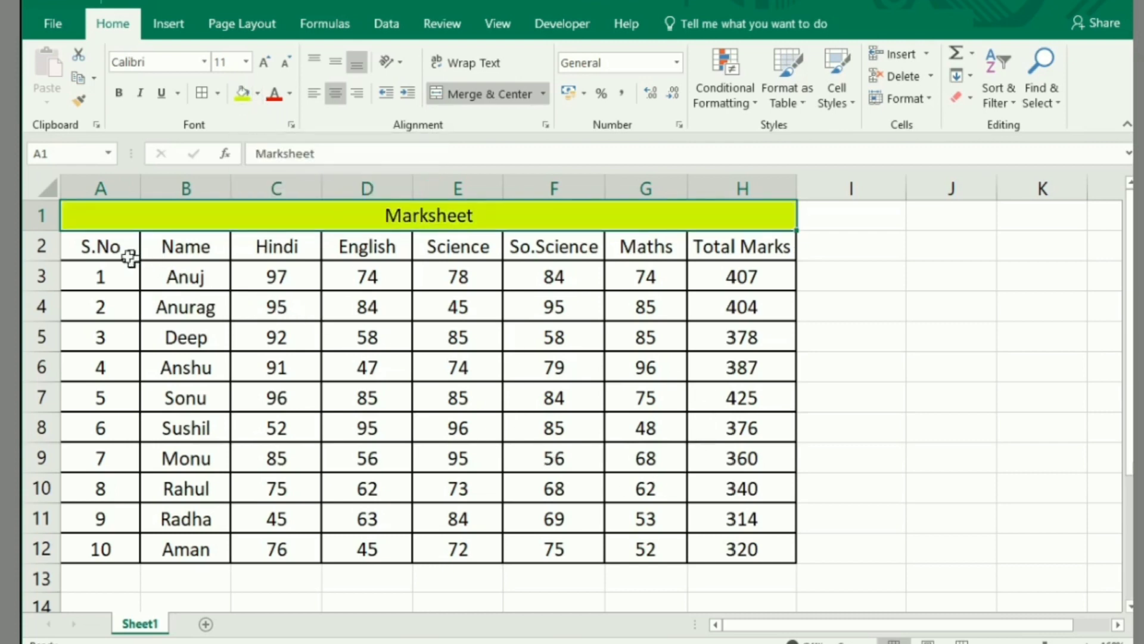
{"action": "left_click_drag", "start_coordinate": [130, 258], "coordinate": [733, 244]}
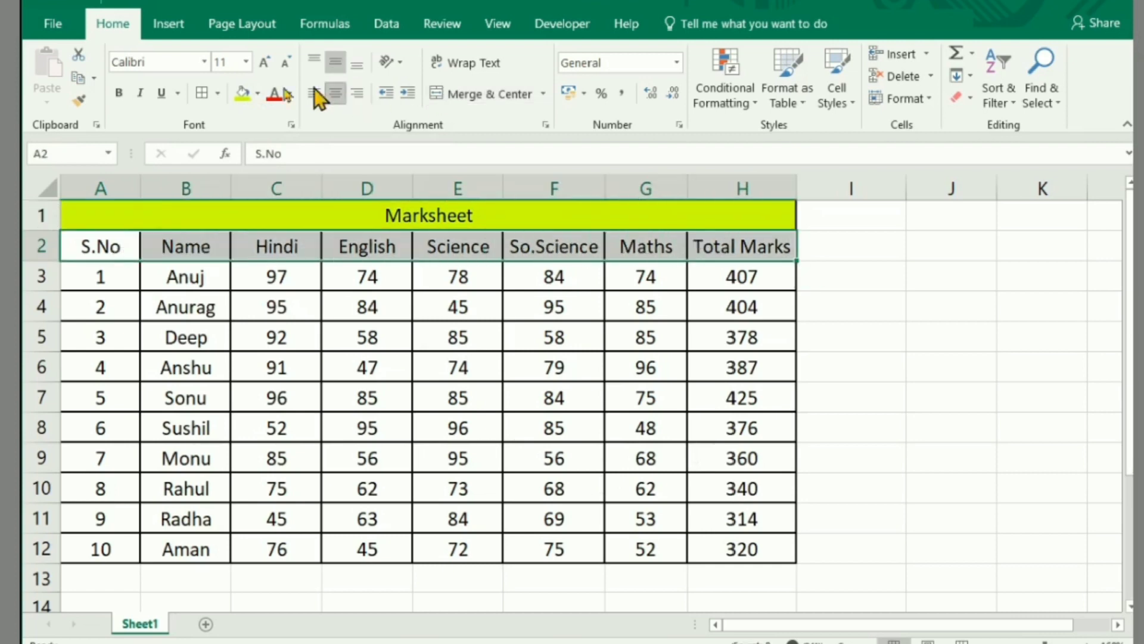
{"action": "left_click", "coordinate": [259, 94]}
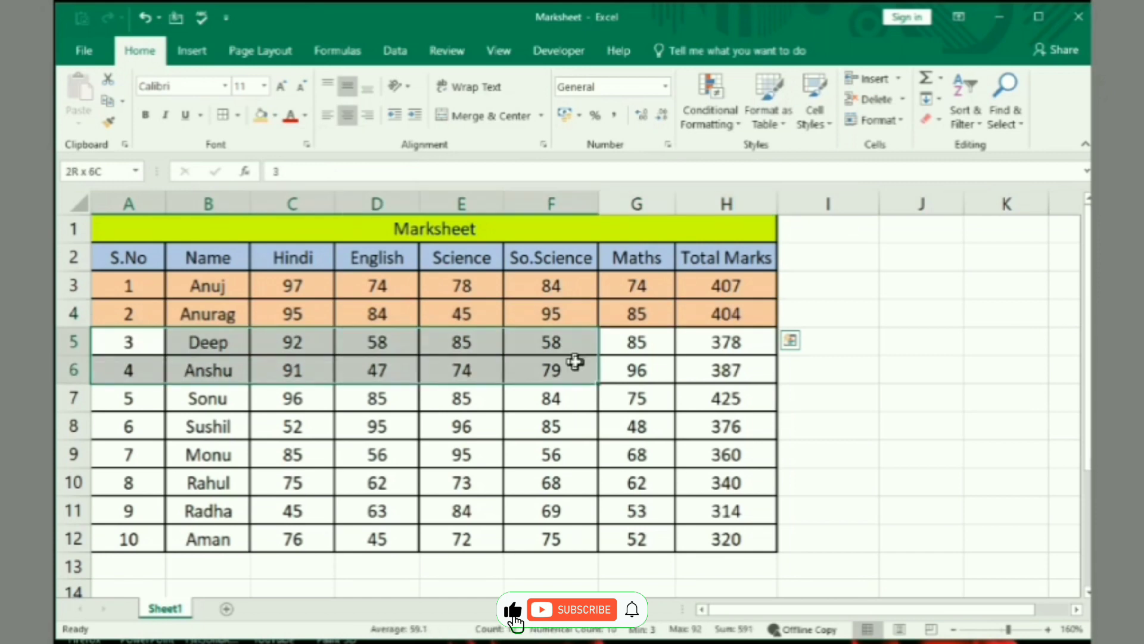
Step: Fill rows 4, 5, 6 and 8 with grey and row 7 with light orange
{"action": "left_click_drag", "start_coordinate": [128, 342], "coordinate": [726, 342]}
{"action": "left_click", "coordinate": [275, 115]}
{"action": "left_click", "coordinate": [276, 187]}
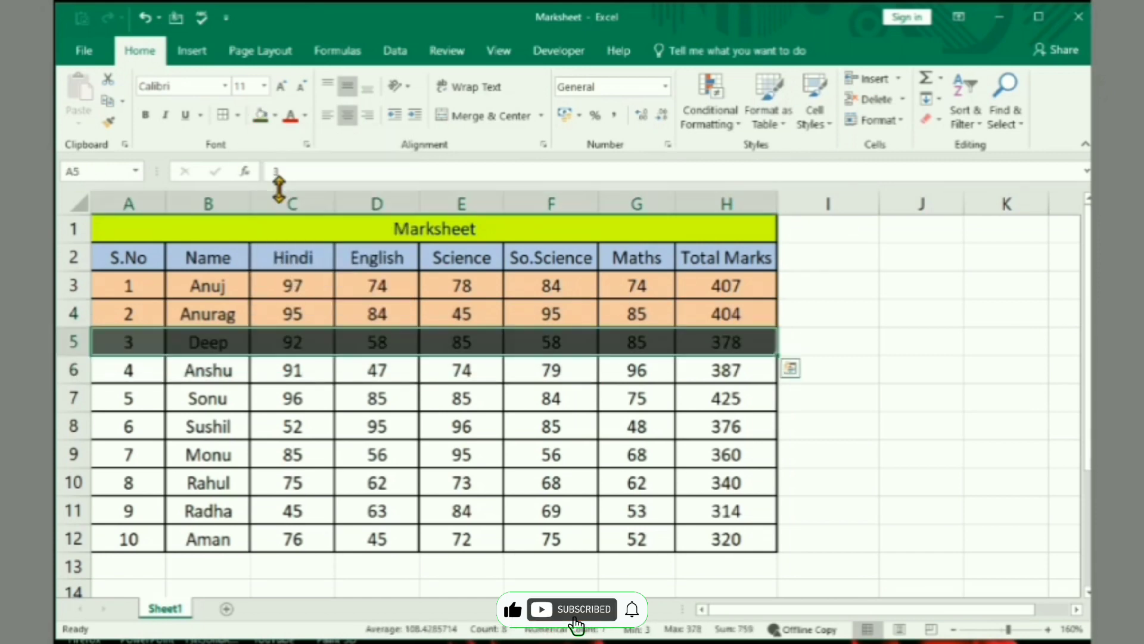
{"action": "left_click_drag", "start_coordinate": [128, 314], "coordinate": [725, 314]}
{"action": "left_click", "coordinate": [275, 115]}
{"action": "left_click", "coordinate": [294, 192]}
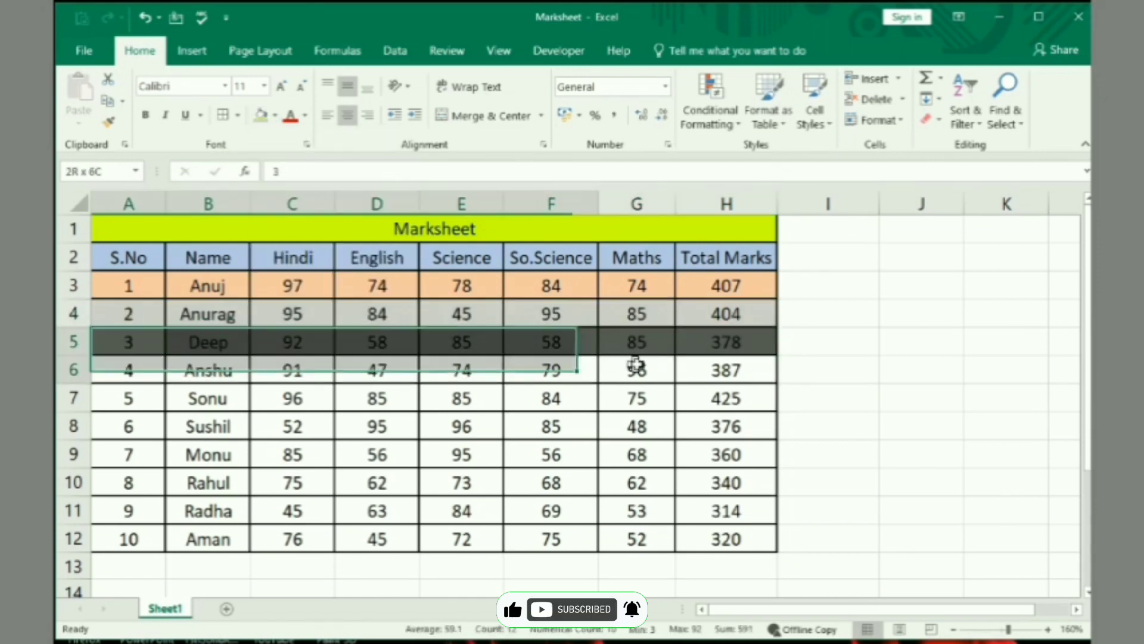
{"action": "left_click_drag", "start_coordinate": [128, 370], "coordinate": [726, 371]}
{"action": "left_click", "coordinate": [275, 115]}
{"action": "left_click", "coordinate": [292, 186]}
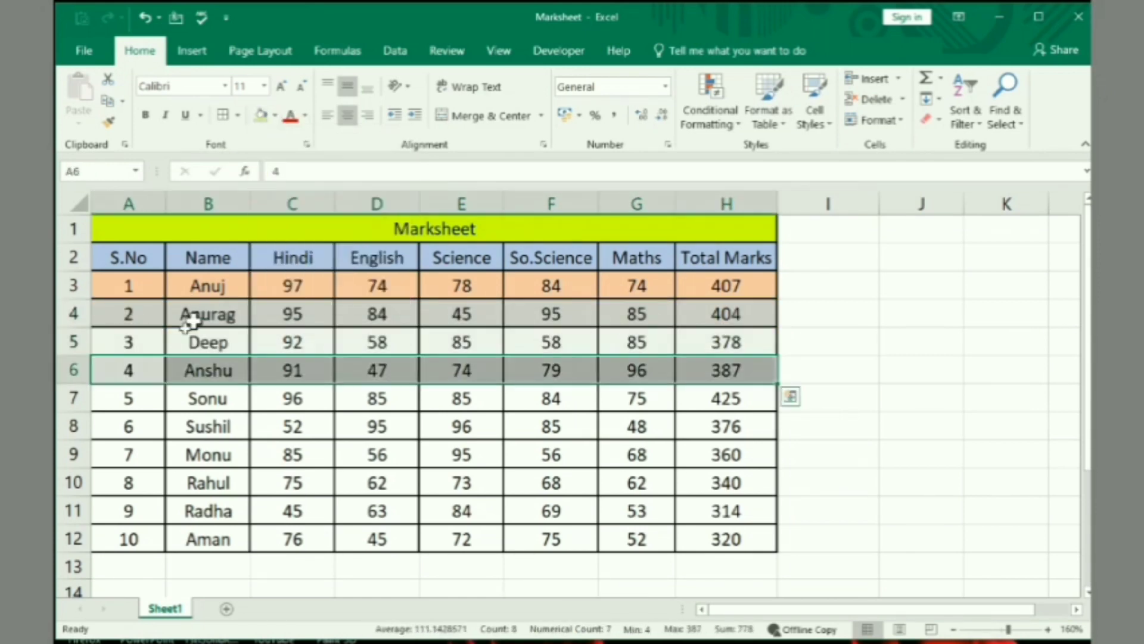
{"action": "left_click_drag", "start_coordinate": [128, 398], "coordinate": [699, 398]}
{"action": "left_click", "coordinate": [274, 115]}
{"action": "left_click", "coordinate": [350, 174]}
{"action": "left_click_drag", "start_coordinate": [129, 427], "coordinate": [726, 427]}
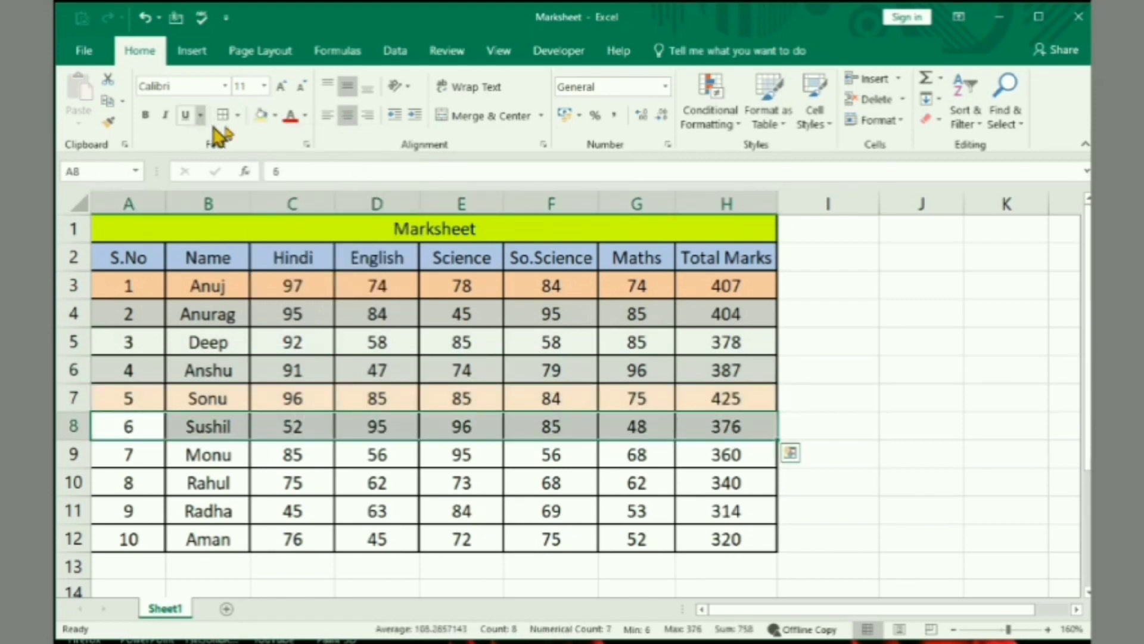
{"action": "left_click", "coordinate": [275, 115]}
{"action": "left_click", "coordinate": [292, 186]}
Step: Fill row 9 blue-grey, rows 10–11 light and darker gold, and row 12 light green
{"action": "left_click_drag", "start_coordinate": [128, 455], "coordinate": [726, 455]}
{"action": "left_click", "coordinate": [274, 115]}
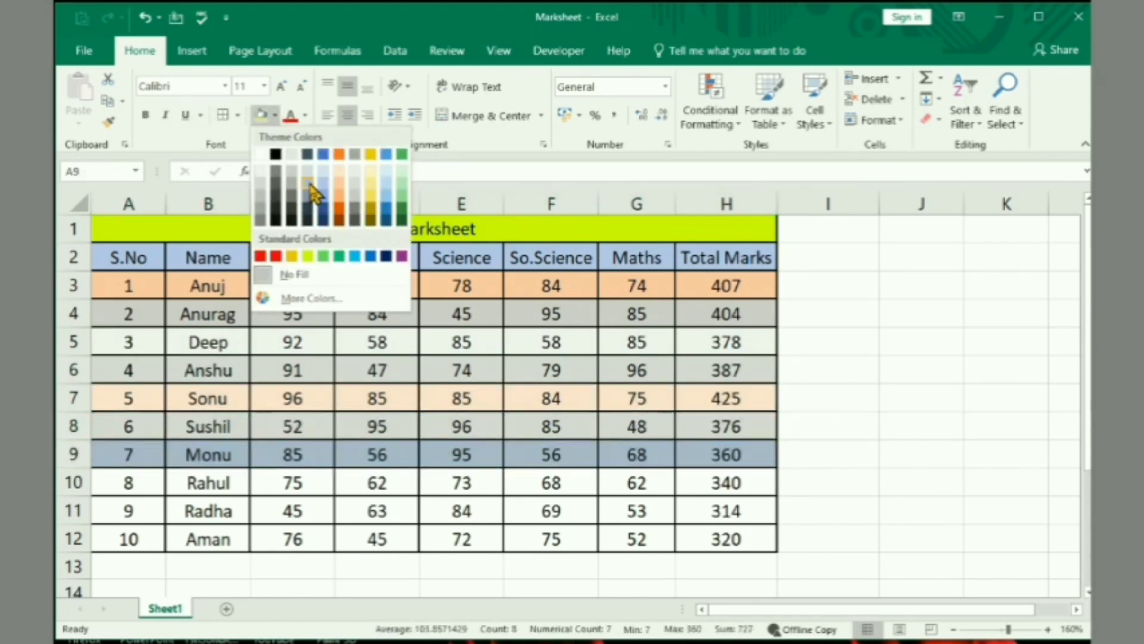
{"action": "left_click", "coordinate": [306, 187]}
{"action": "left_click_drag", "start_coordinate": [128, 482], "coordinate": [726, 483]}
{"action": "left_click", "coordinate": [275, 115]}
{"action": "left_click", "coordinate": [366, 183]}
{"action": "left_click_drag", "start_coordinate": [128, 511], "coordinate": [726, 511]}
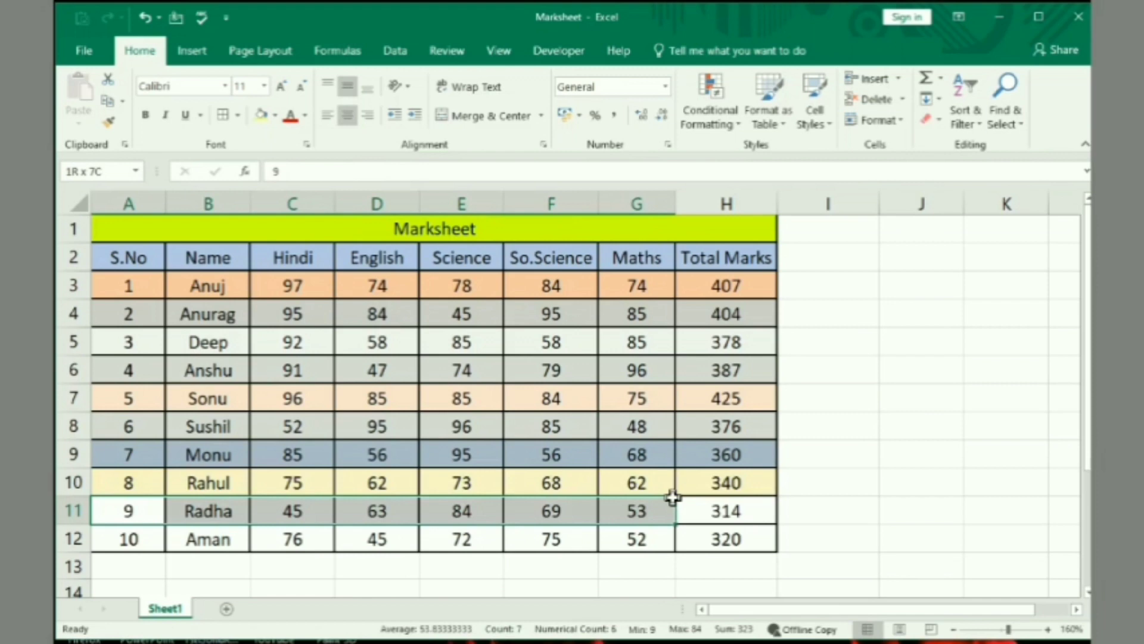
{"action": "left_click", "coordinate": [275, 115]}
{"action": "left_click", "coordinate": [371, 191]}
{"action": "left_click_drag", "start_coordinate": [128, 539], "coordinate": [726, 539]}
{"action": "left_click", "coordinate": [305, 115]}
{"action": "left_click", "coordinate": [397, 178]}
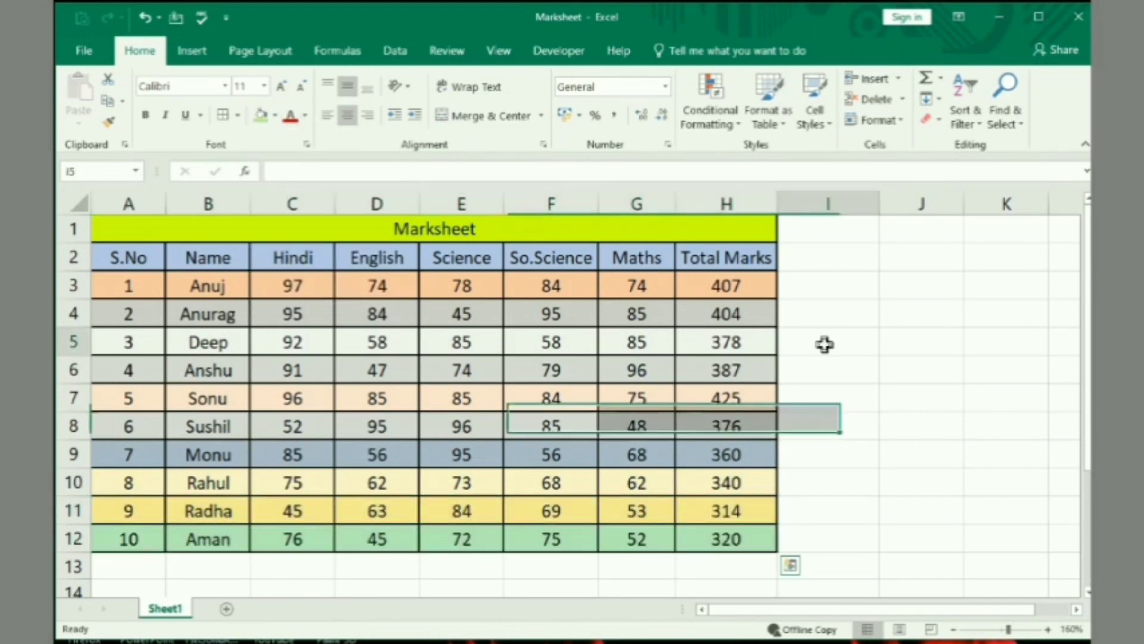
{"action": "left_click", "coordinate": [828, 345]}
{"action": "key", "text": "ctrl+1"}
{"action": "key", "text": "Escape"}
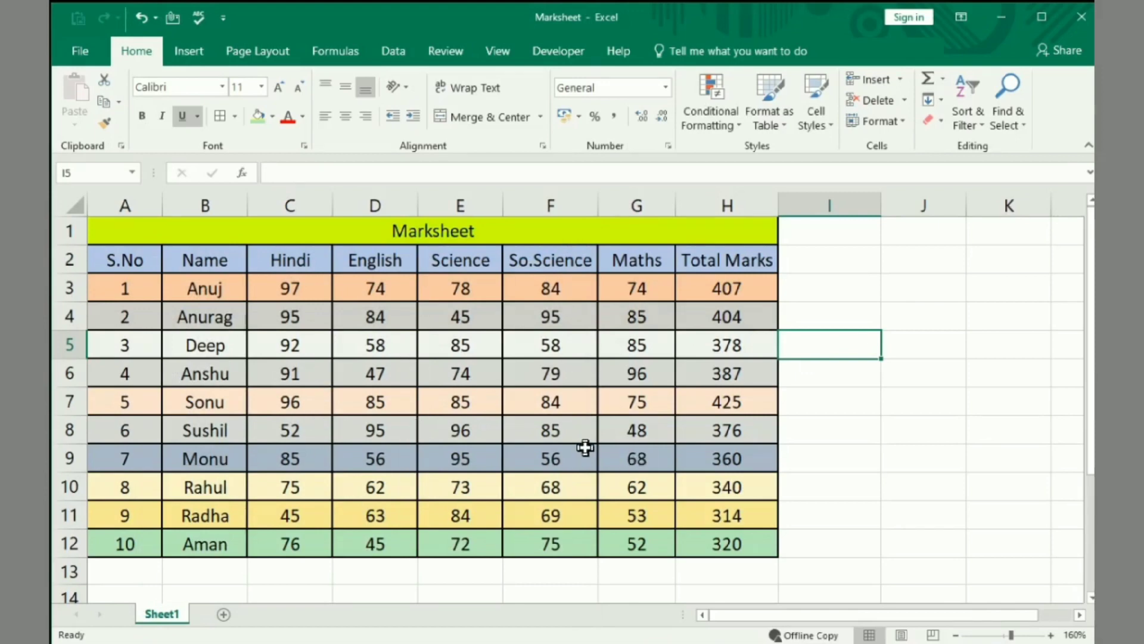
Step: Make the Name header text orange
{"action": "left_click", "coordinate": [201, 261]}
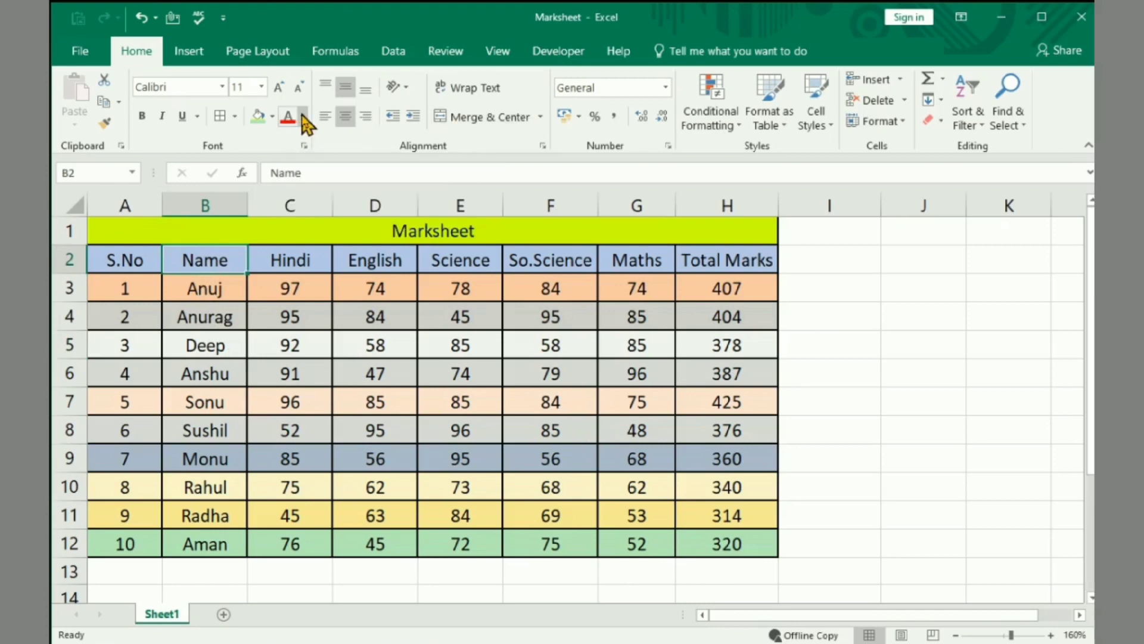
{"action": "left_click", "coordinate": [304, 117]}
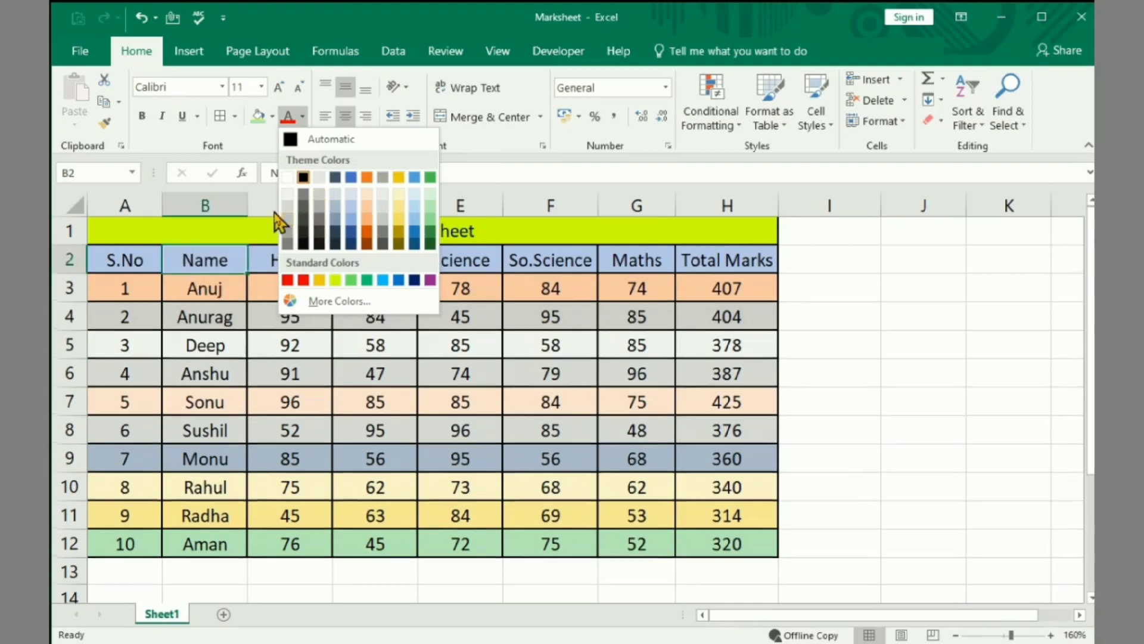
{"action": "left_click", "coordinate": [366, 224]}
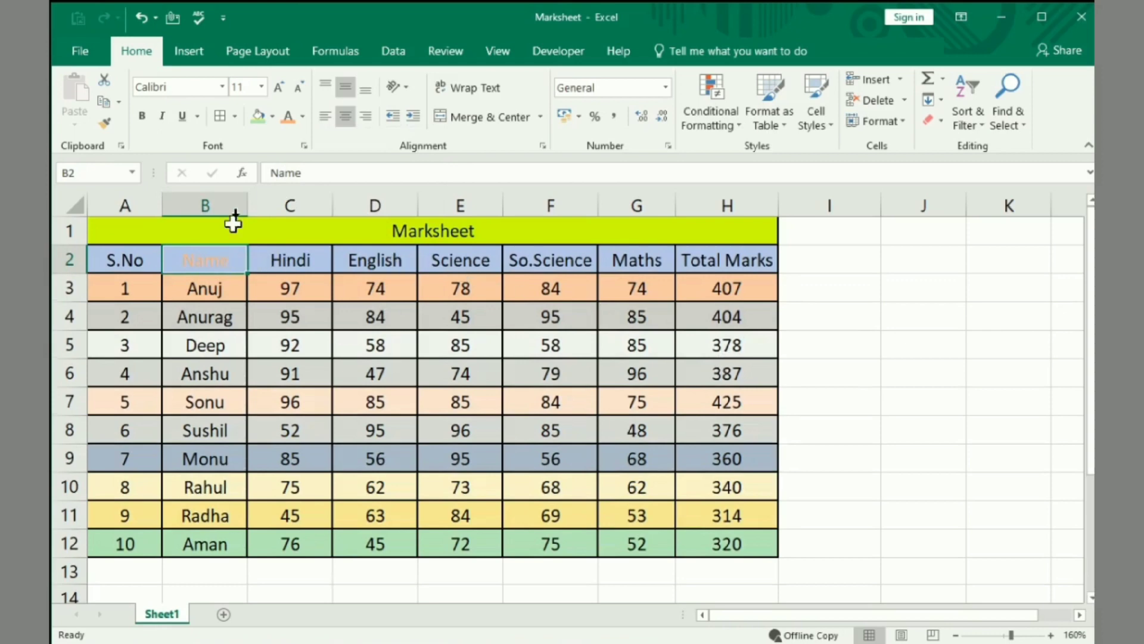
{"action": "left_click", "coordinate": [293, 143]}
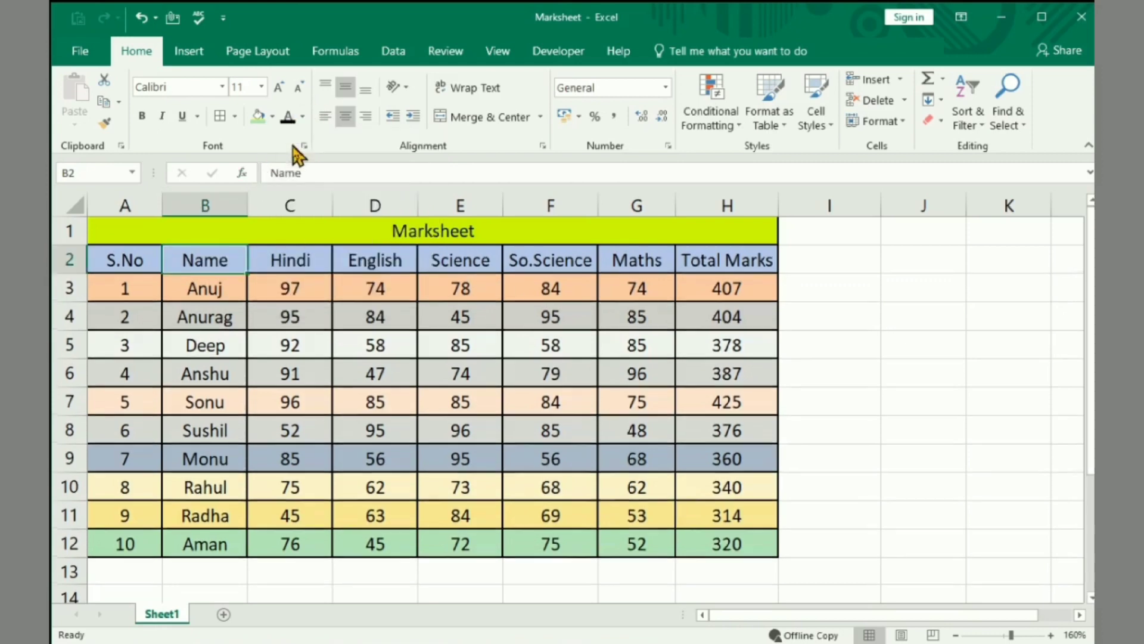
Step: Set the merged Marksheet title's font colour to blue-green
{"action": "left_click", "coordinate": [411, 233]}
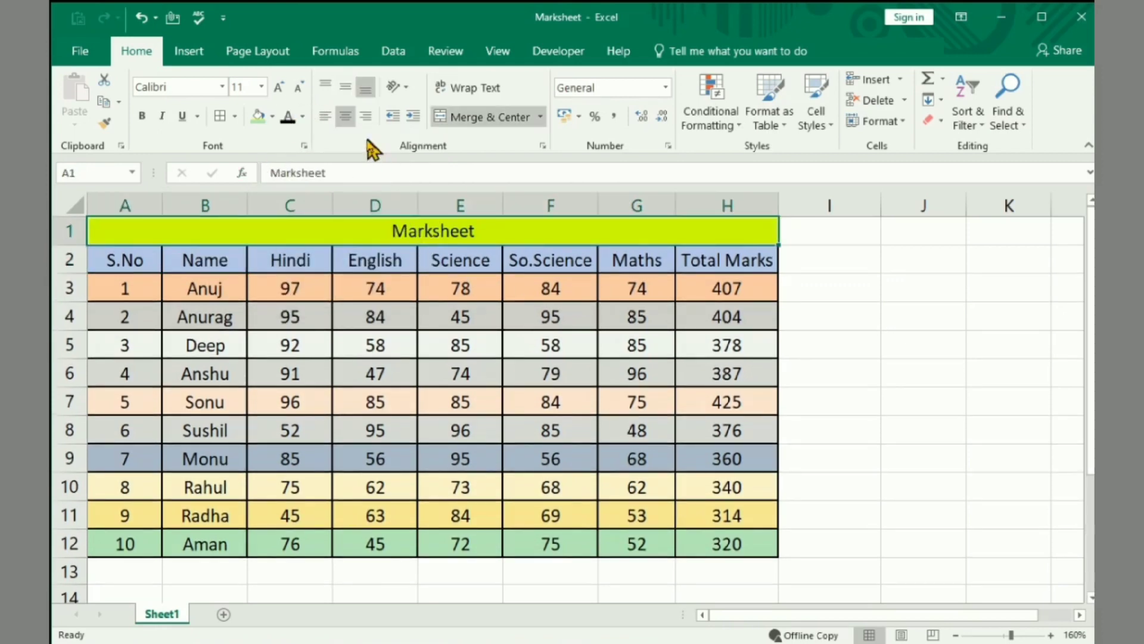
{"action": "left_click", "coordinate": [303, 117]}
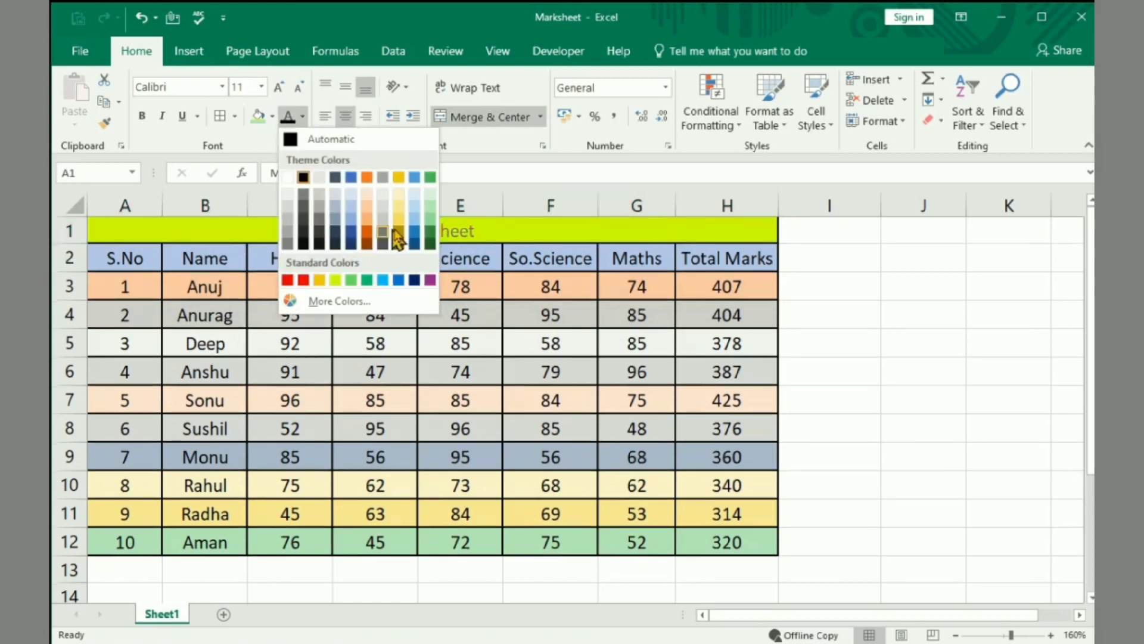
{"action": "left_click", "coordinate": [399, 192]}
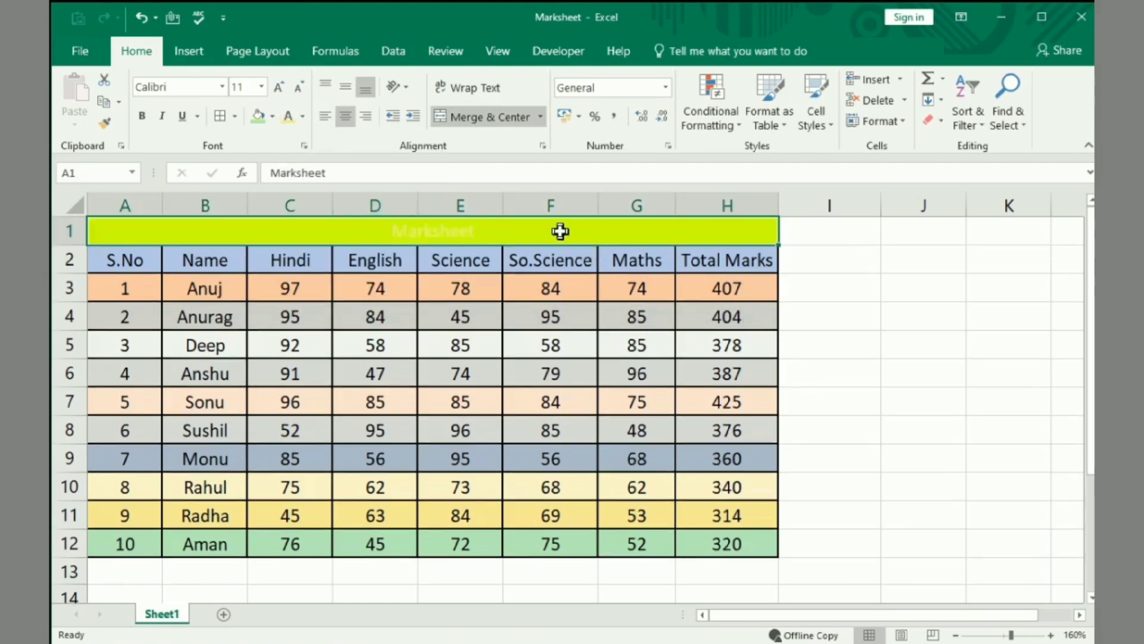
{"action": "left_click", "coordinate": [303, 117]}
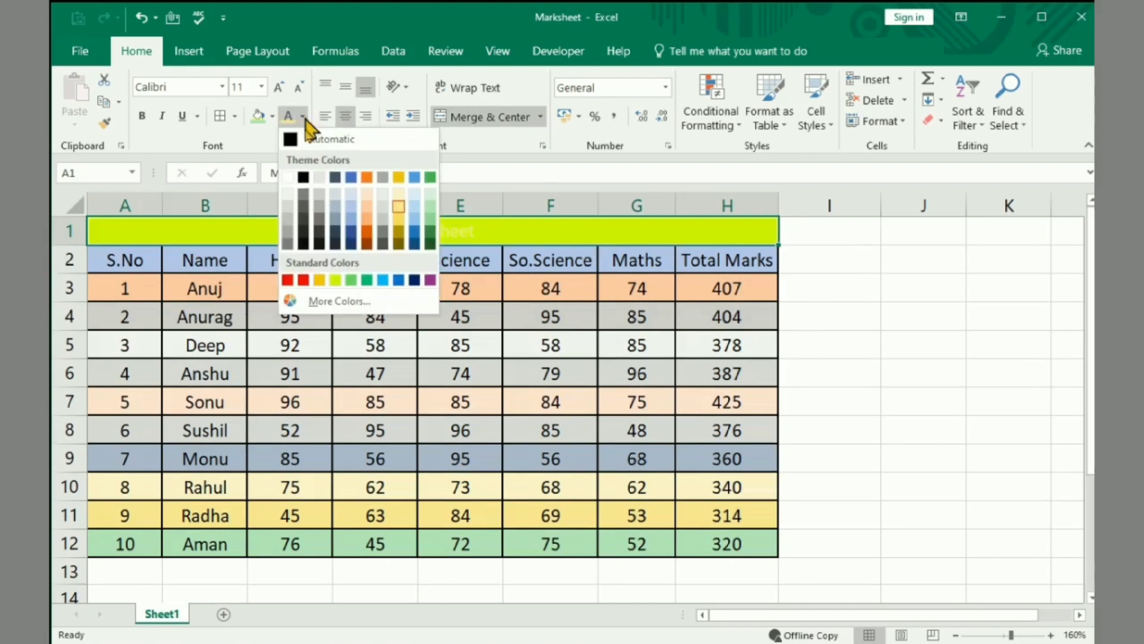
{"action": "left_click", "coordinate": [352, 179]}
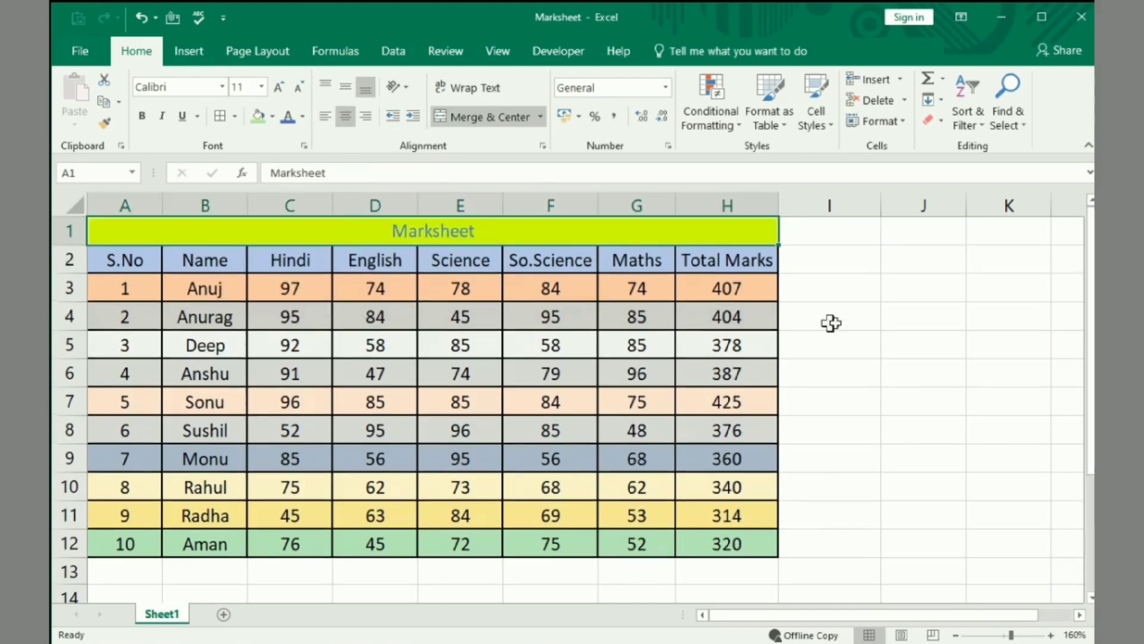
{"action": "left_click", "coordinate": [845, 316]}
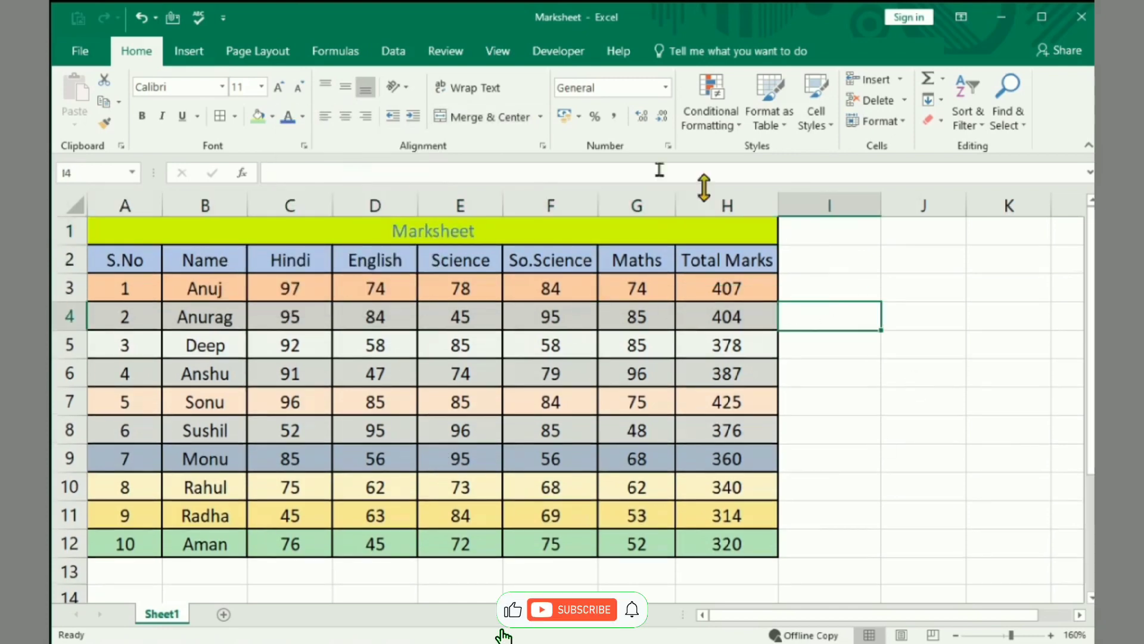